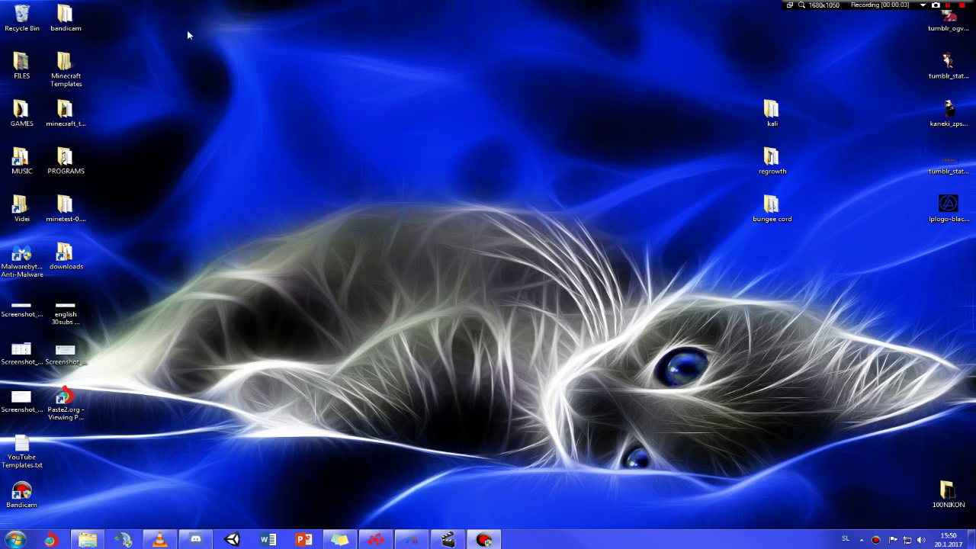
left_click_drag(2, 1, 877, 449)
left_click(875, 446)
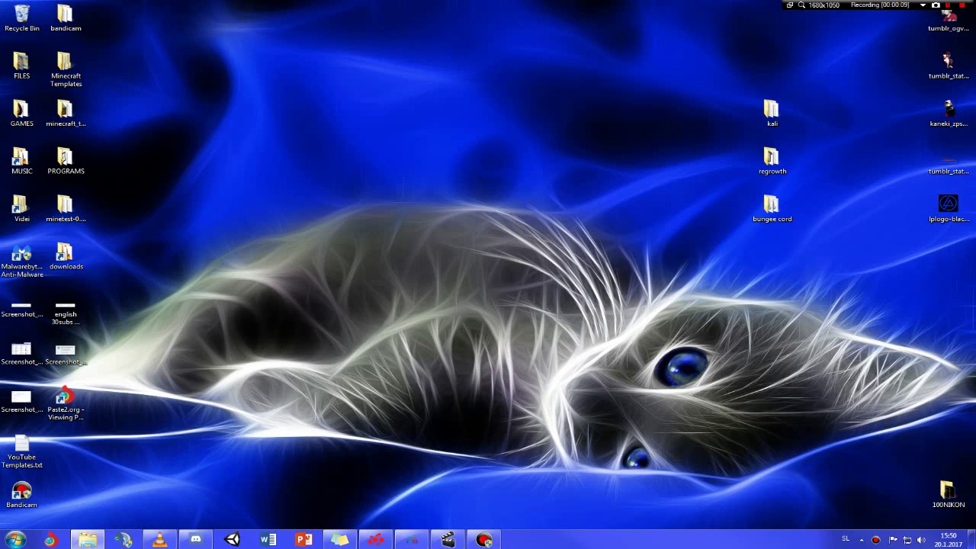
Step: Bring up the Regrowth #35 recording folder and highlight its full path
left_click_drag(782, 105, 557, 99)
left_click(556, 119)
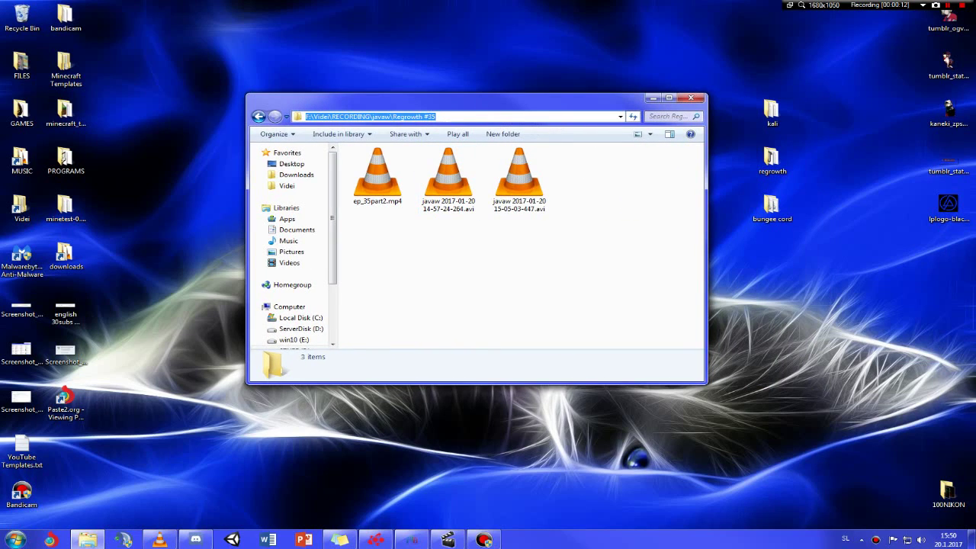
left_click(436, 117)
left_click_drag(436, 117, 424, 117)
left_click(592, 183)
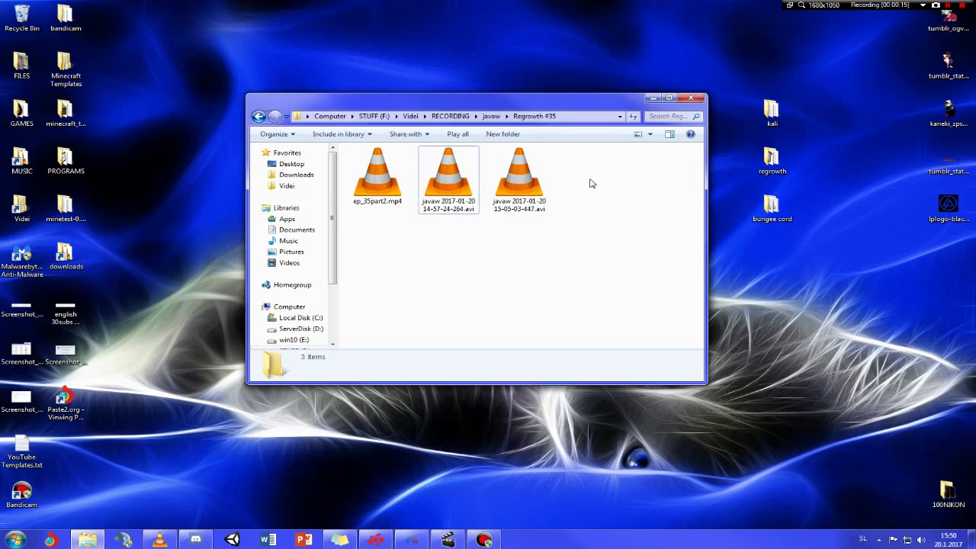
left_click(534, 191)
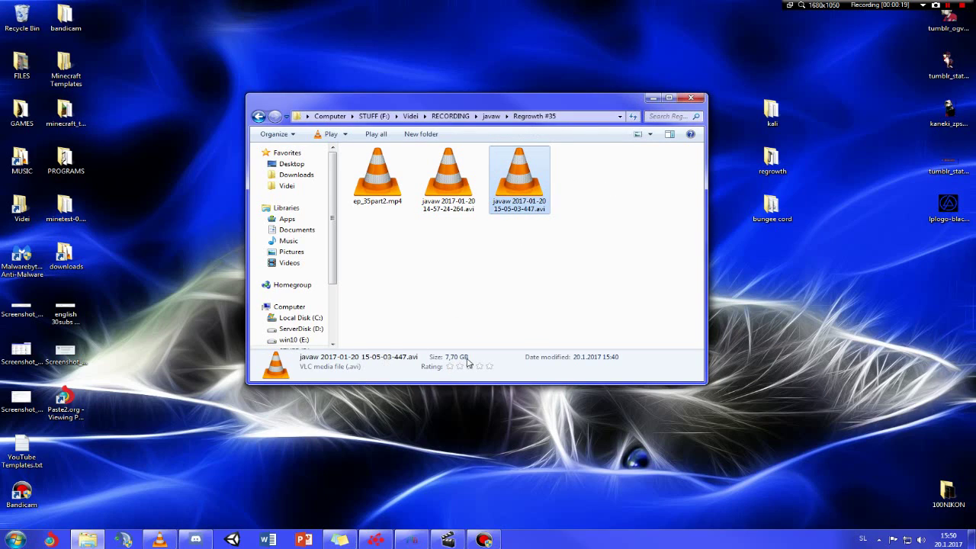
right_click(523, 193)
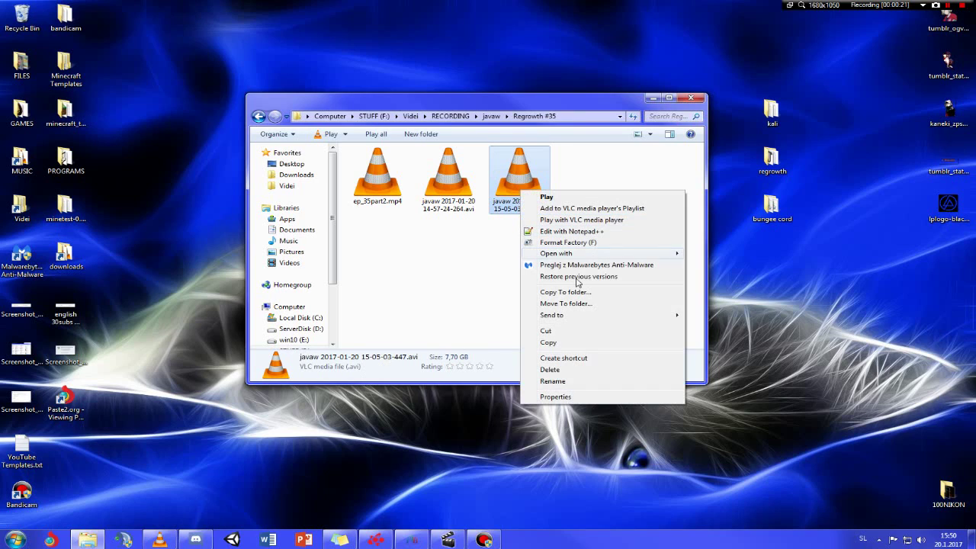
left_click(537, 396)
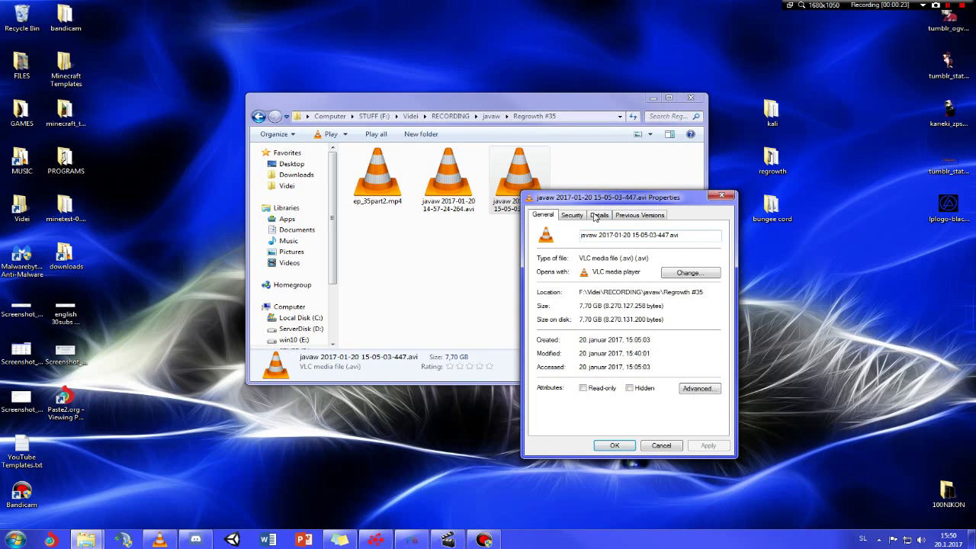
left_click(598, 215)
scroll(631, 385, "down", 1)
left_click(556, 270)
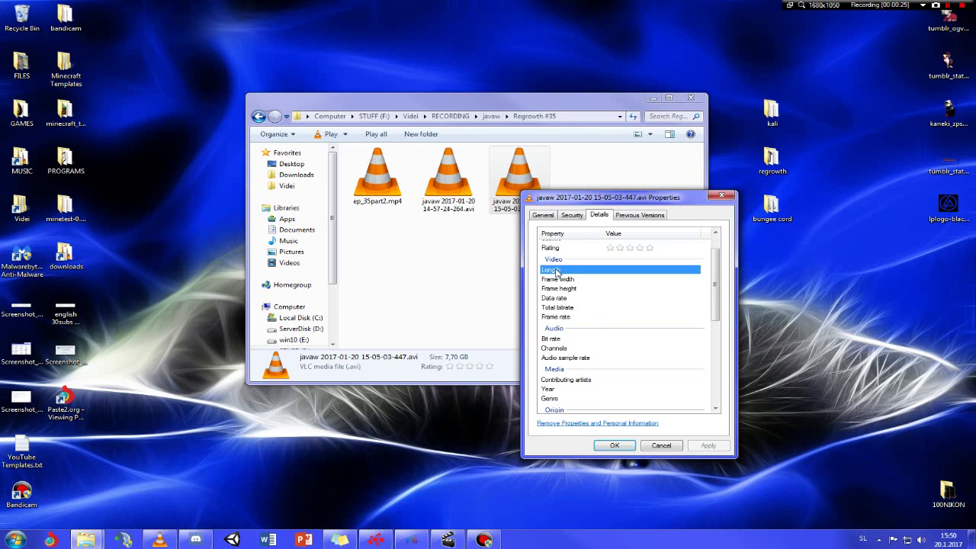
left_click(563, 316)
left_click(560, 349)
scroll(614, 373, "down", 5)
left_click(655, 446)
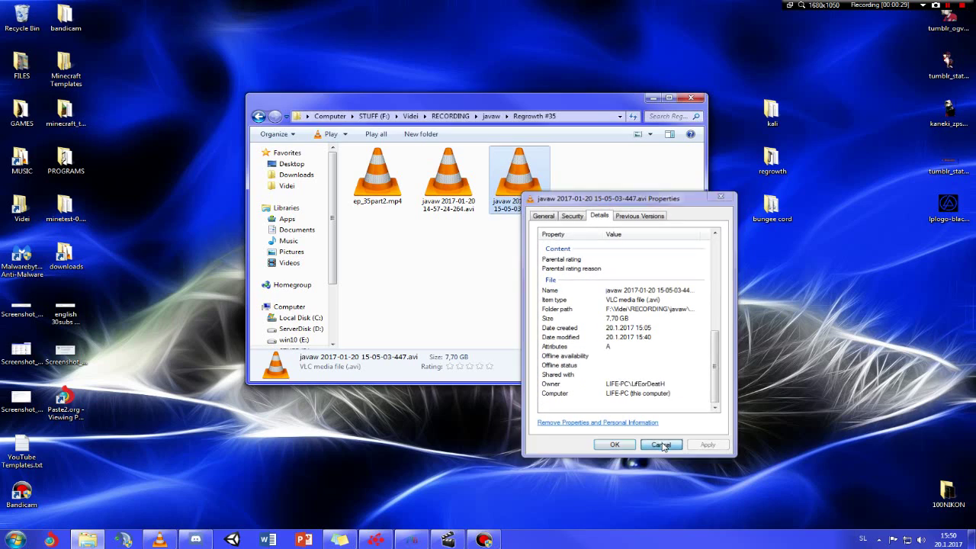
right_click(519, 186)
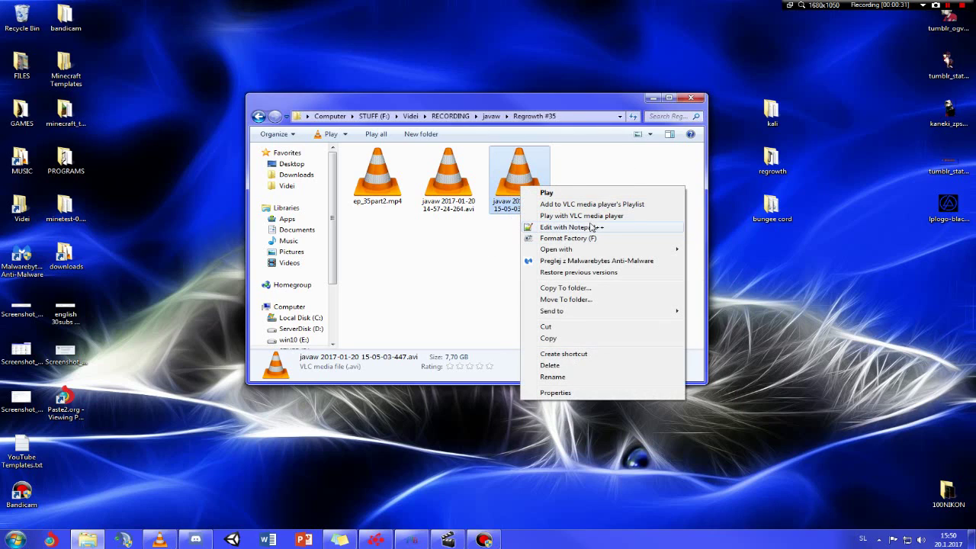
mouse_move(595, 249)
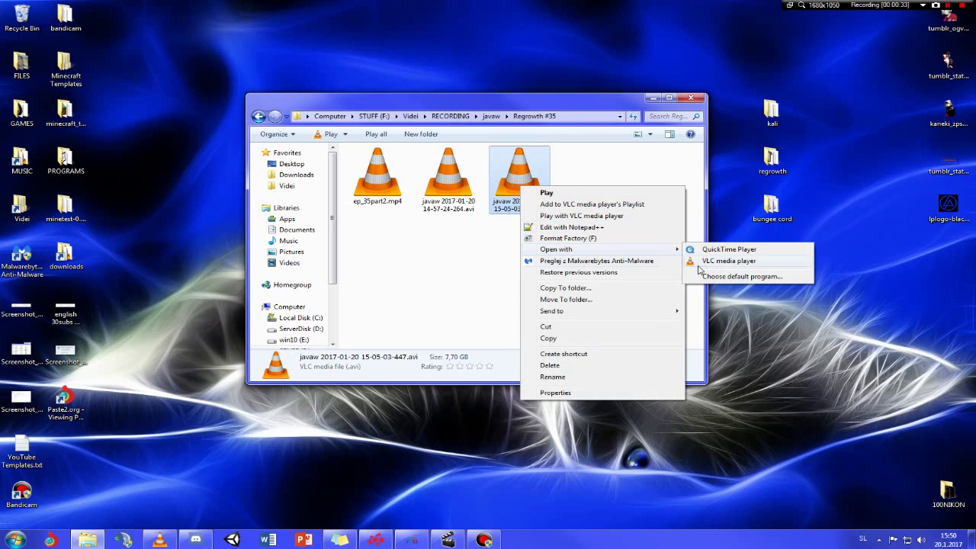
left_click(734, 265)
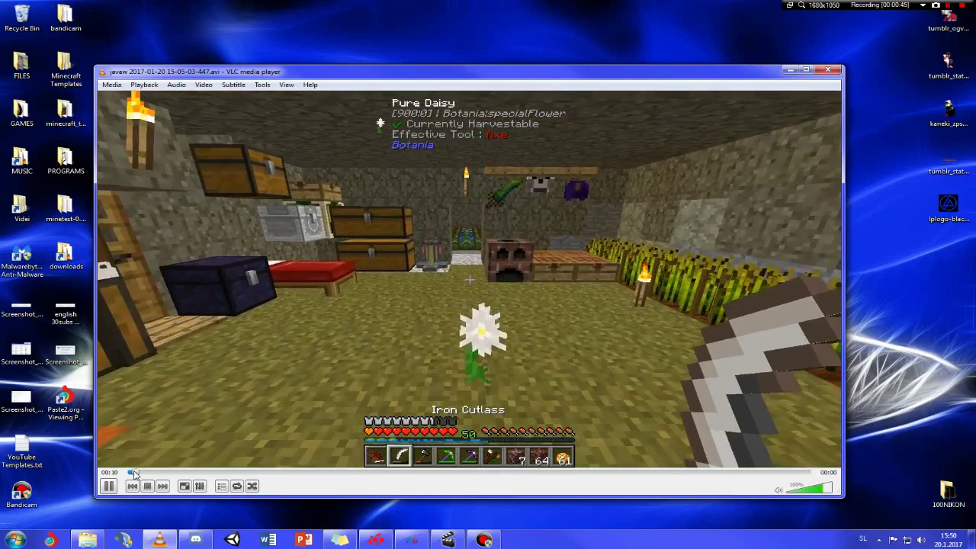
left_click(225, 473)
left_click_drag(225, 473, 277, 473)
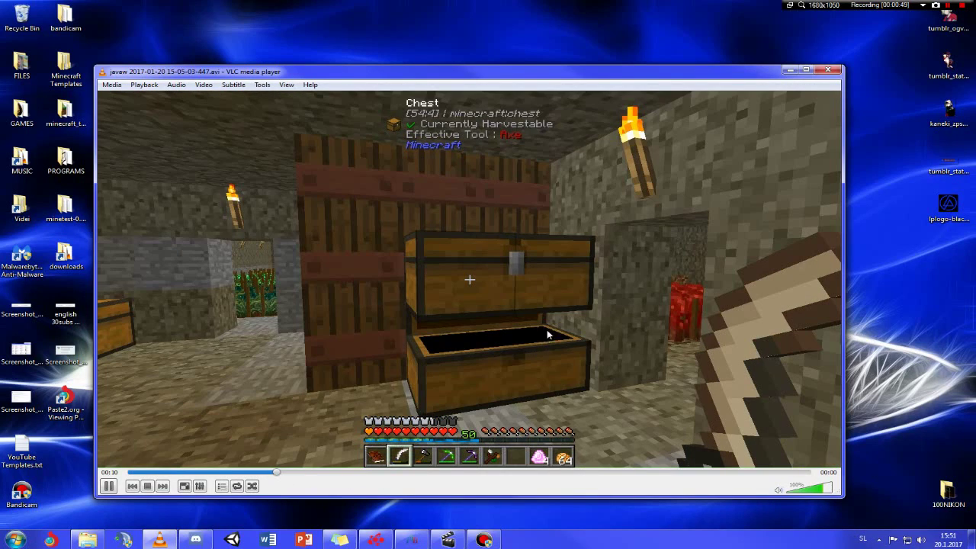
left_click(828, 69)
Step: Move ep_35part2.mp4 from the Regrowth #35 folder to the Recycle Bin
right_click(540, 180)
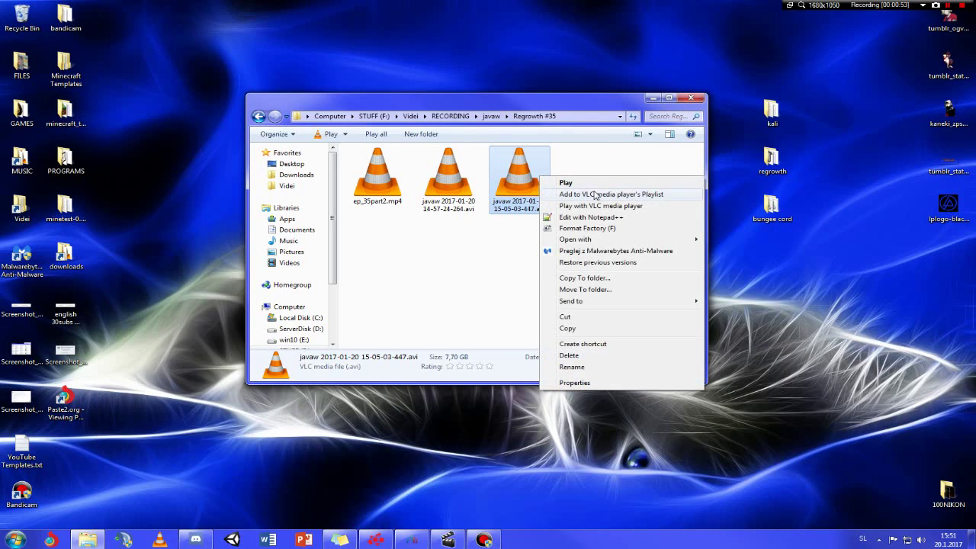
mouse_move(602, 243)
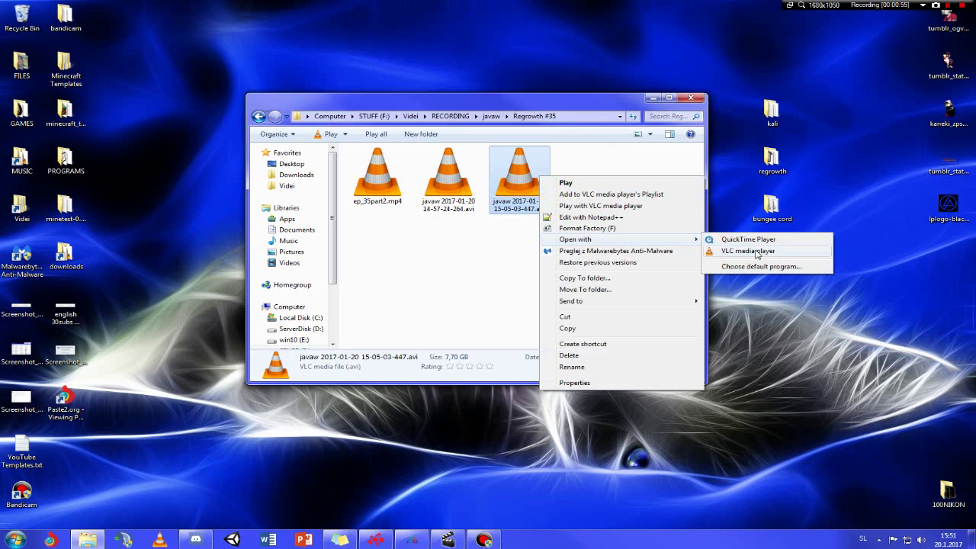
left_click(371, 166)
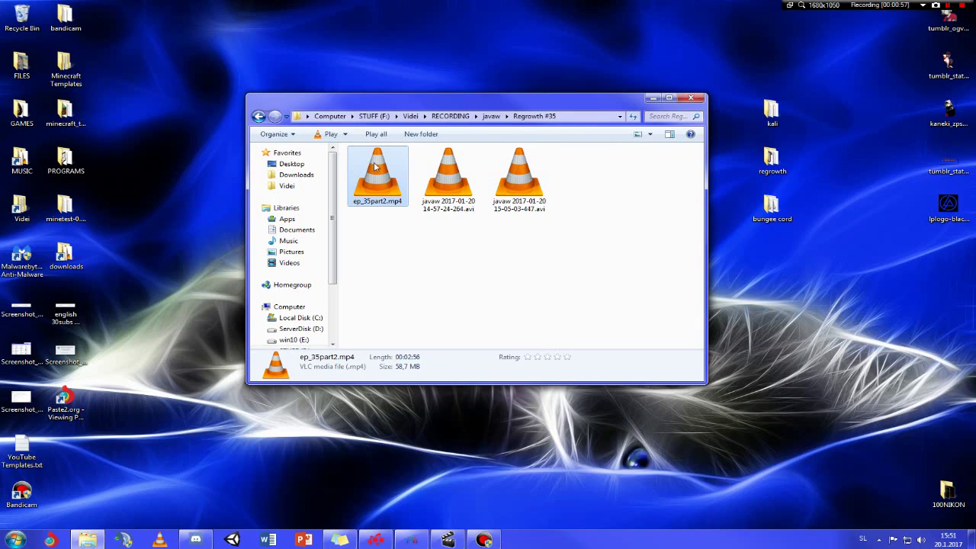
key("Delete")
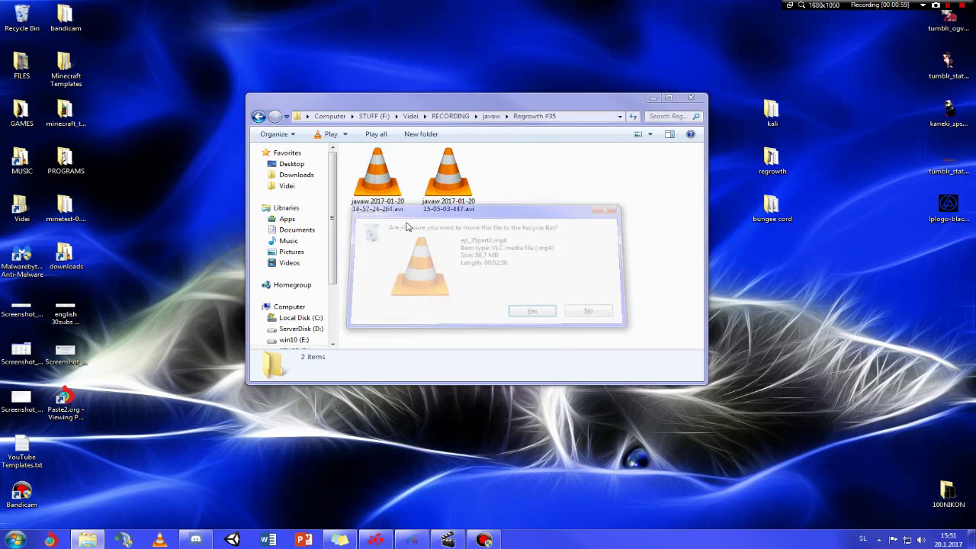
key("Return")
right_click(436, 185)
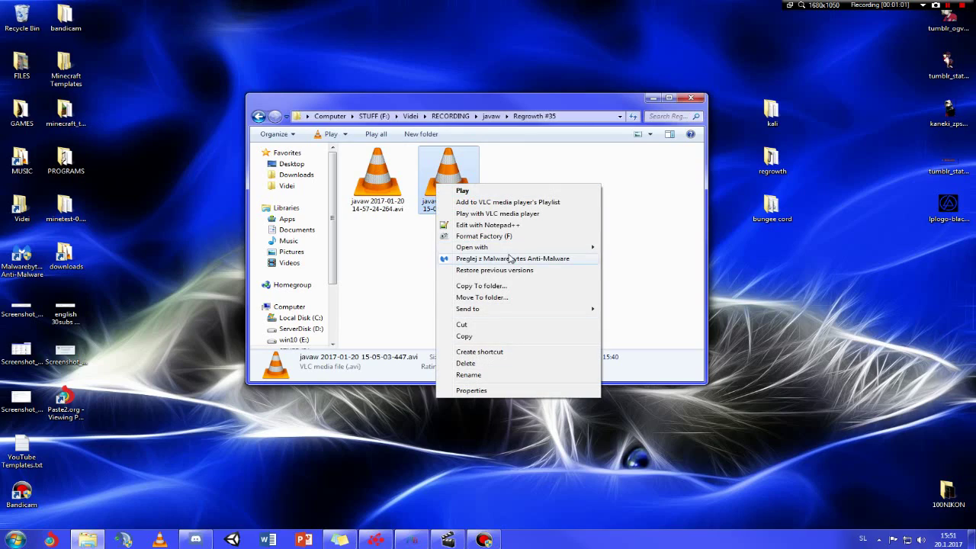
mouse_move(503, 248)
left_click(636, 259)
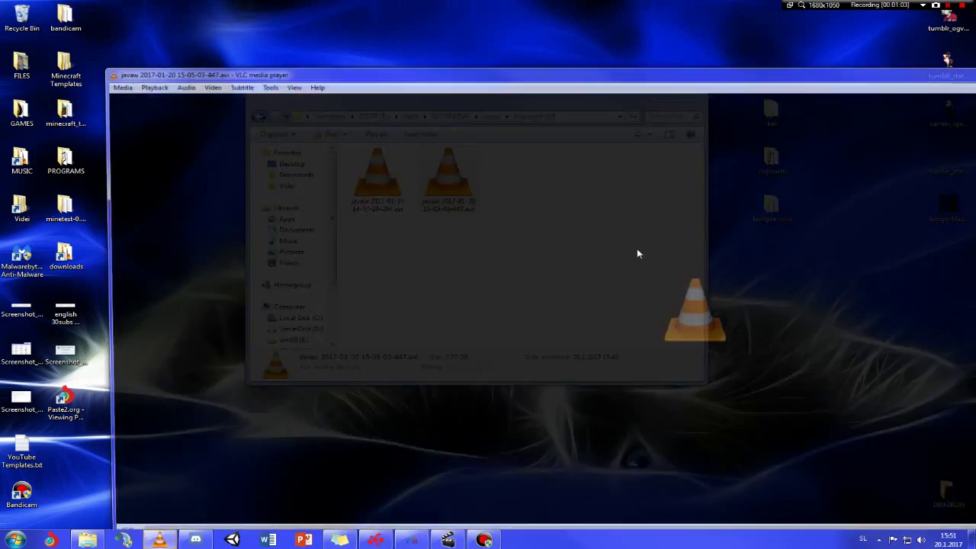
key("space")
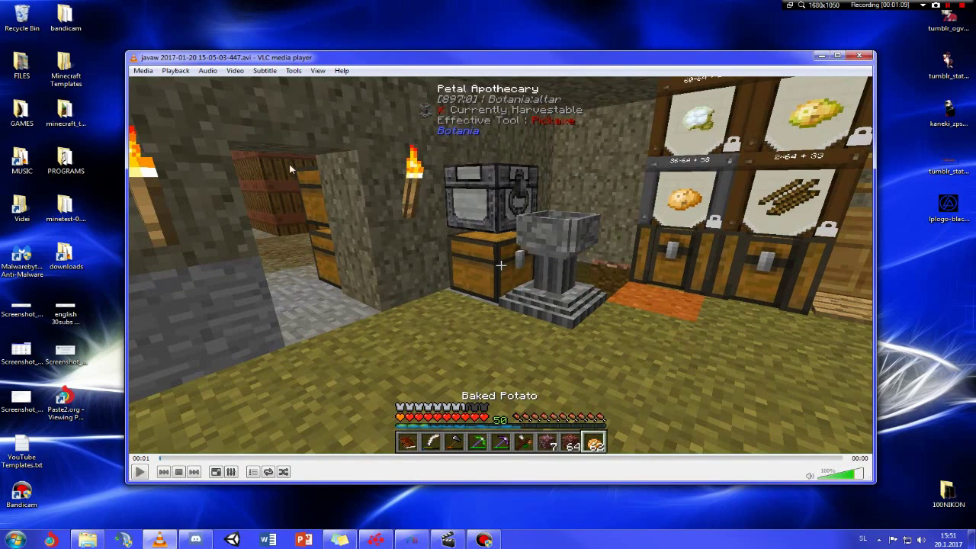
left_click(142, 70)
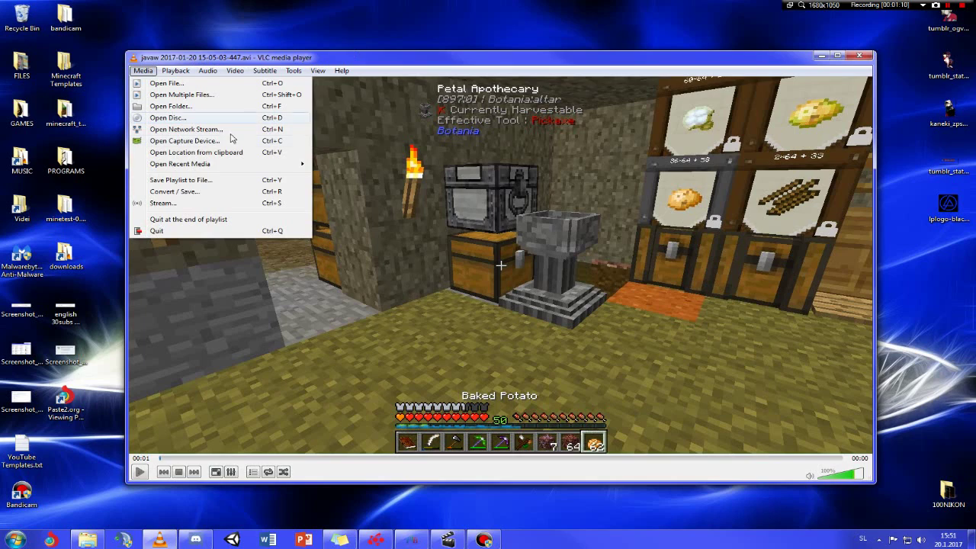
left_click(211, 194)
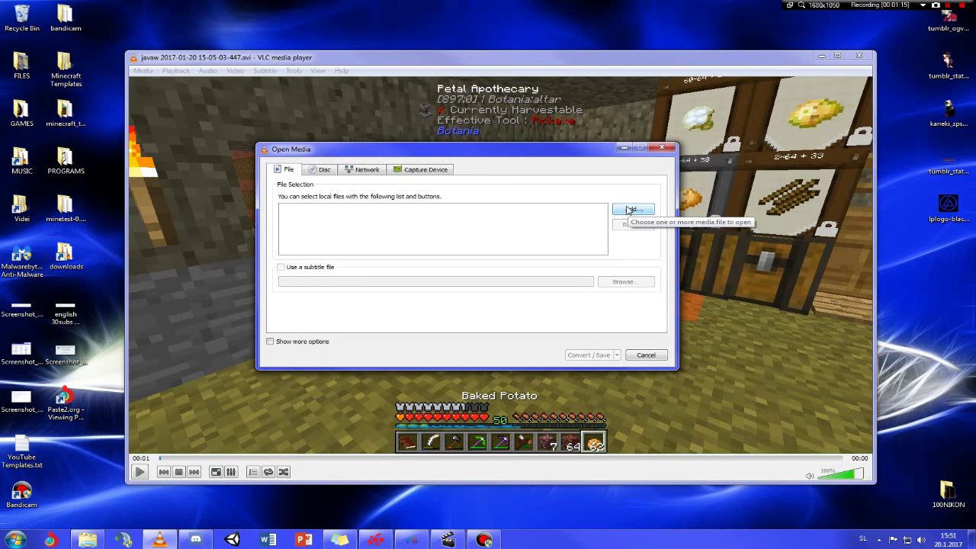
left_click(630, 217)
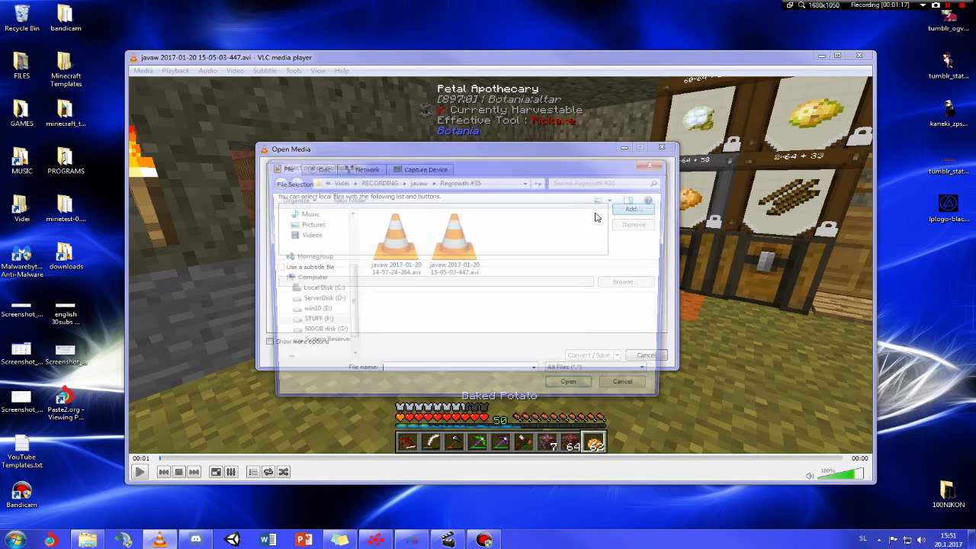
left_click(473, 273)
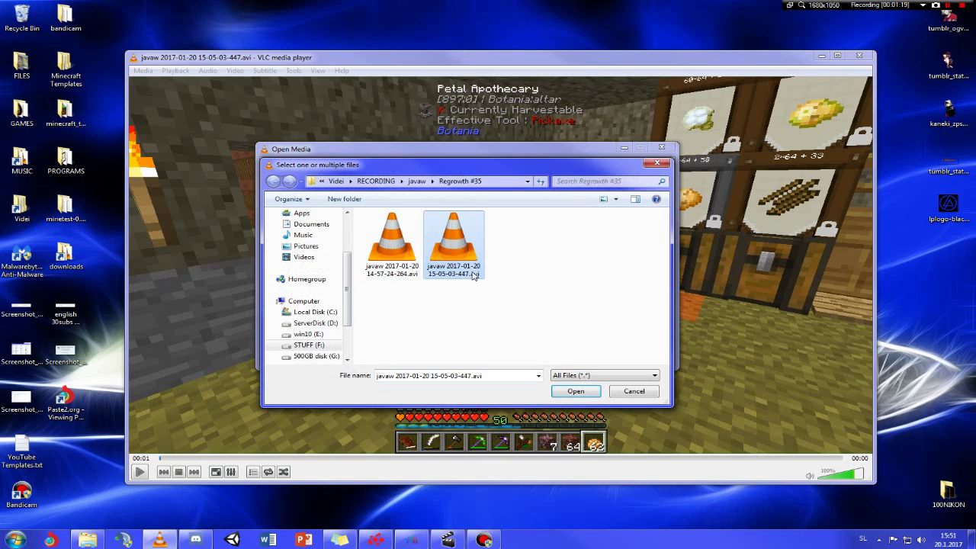
left_click(576, 391)
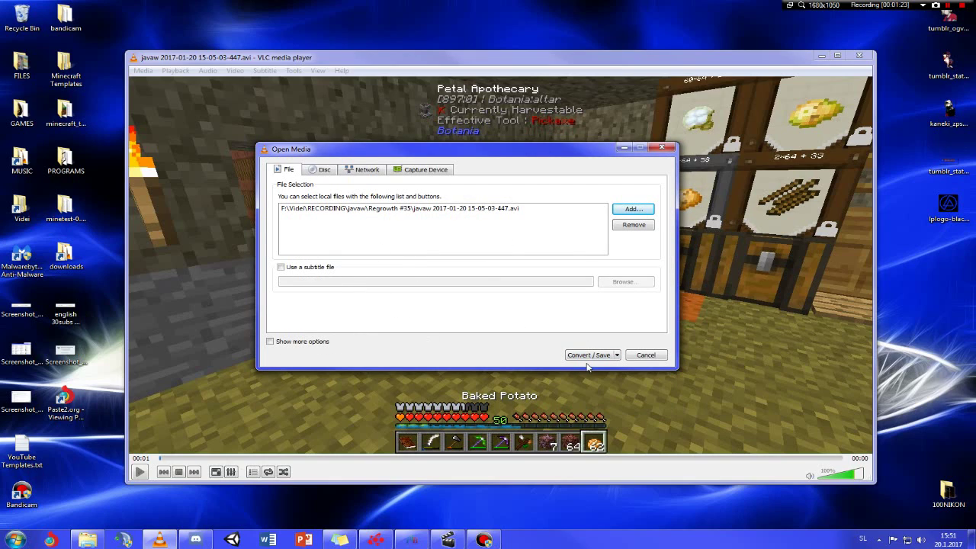
left_click(616, 356)
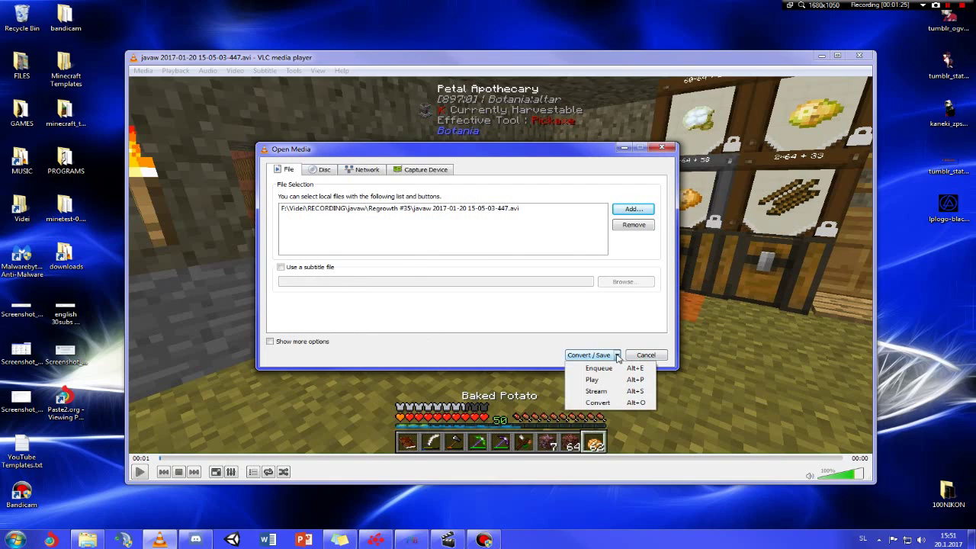
left_click(598, 402)
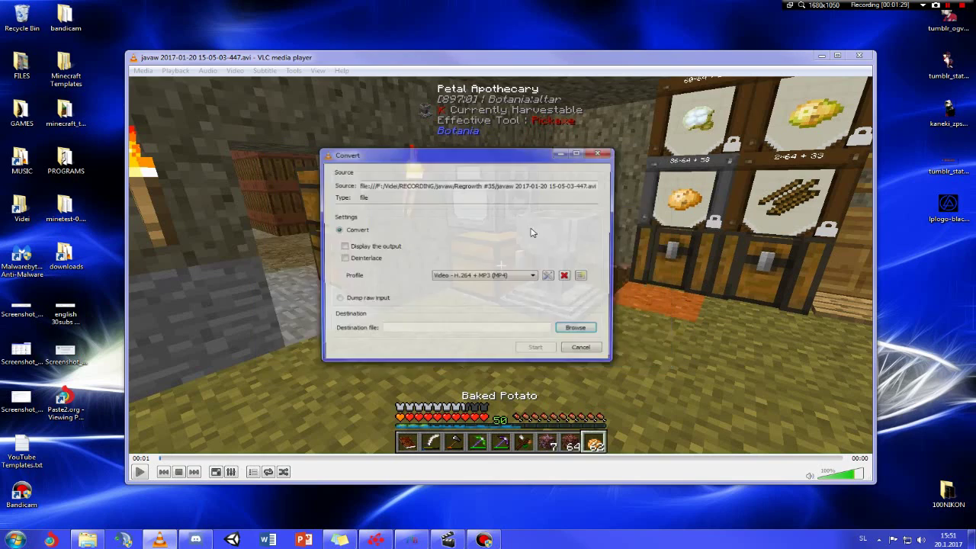
Step: Look through the available conversion profiles and choose Video - H.264 + MP3 (MP4)
left_click(500, 276)
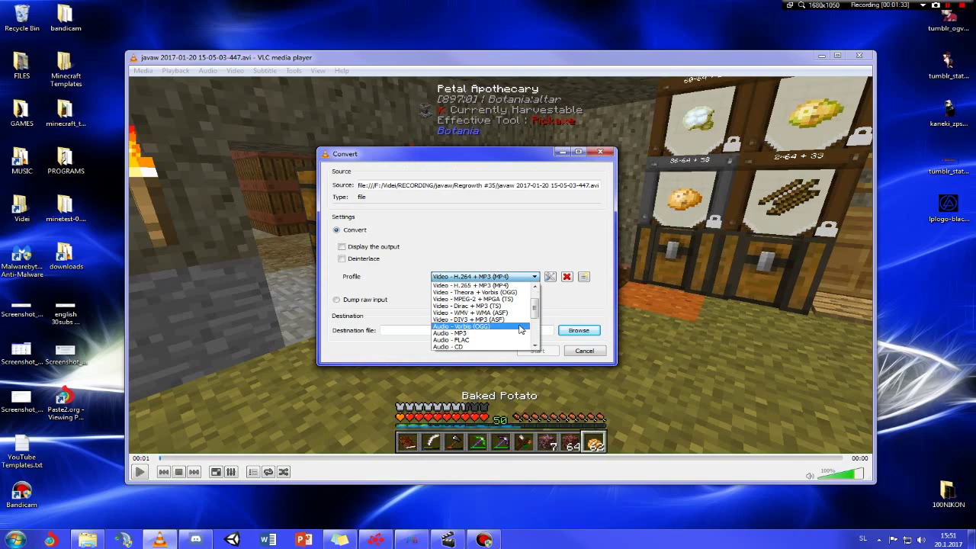
scroll(523, 340, "down", 3)
scroll(534, 335, "up", 3)
scroll(540, 330, "down", 3)
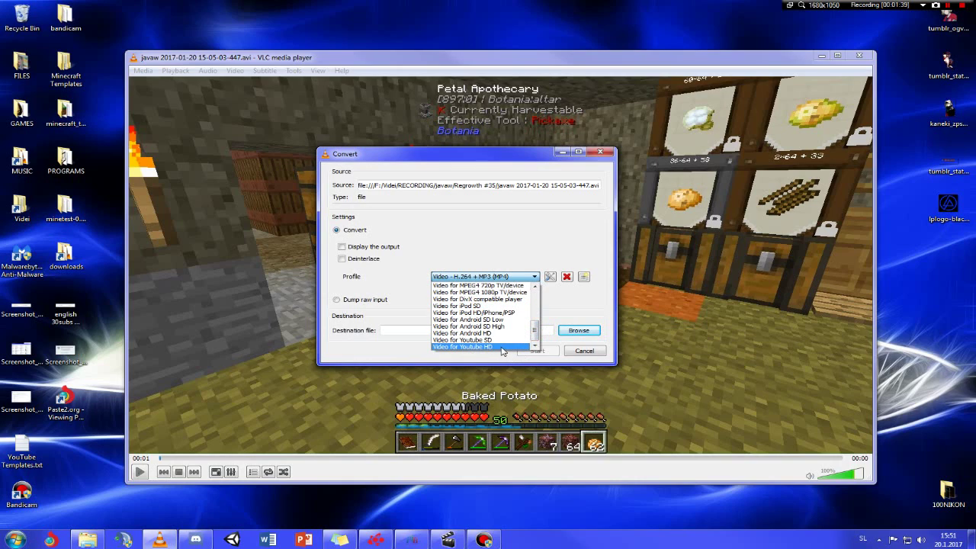
scroll(503, 347, "up", 5)
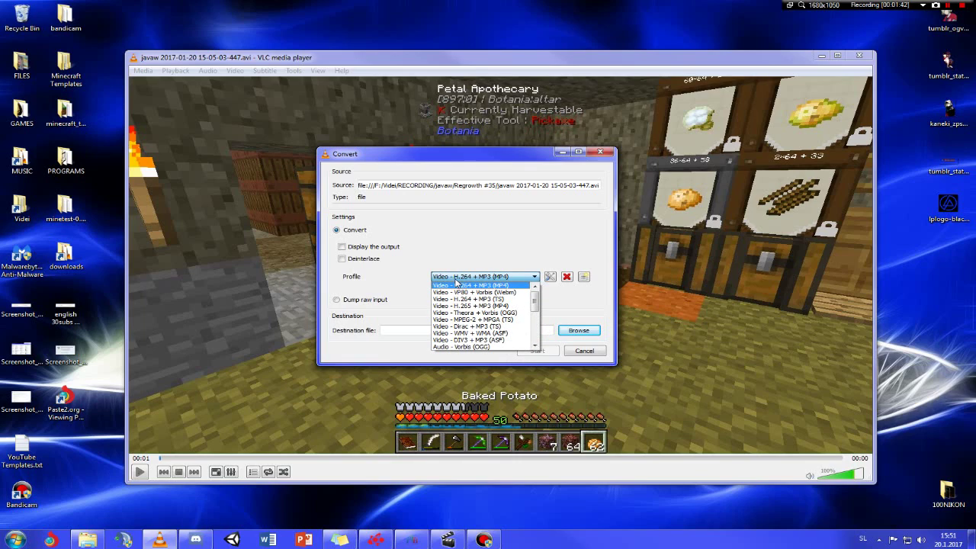
left_click(456, 283)
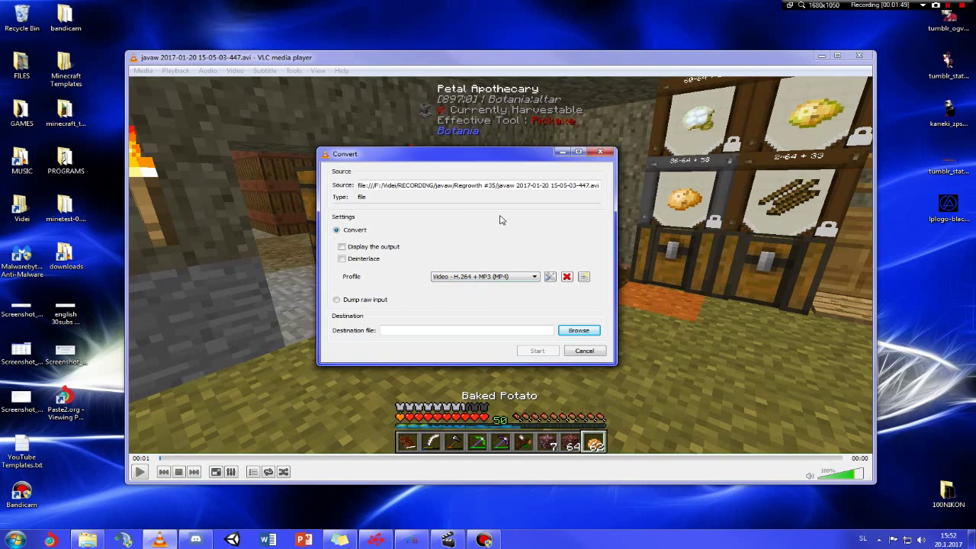
Step: Start the conversion with the Video for Youtube HD profile, saving to ep35 part2.mp4 in the Regrowth #35 folder
left_click(503, 279)
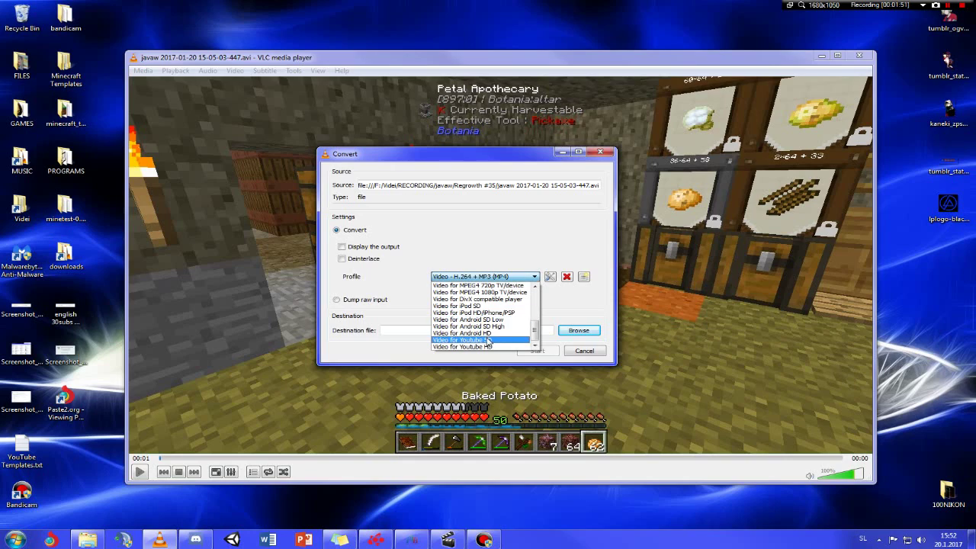
left_click(489, 353)
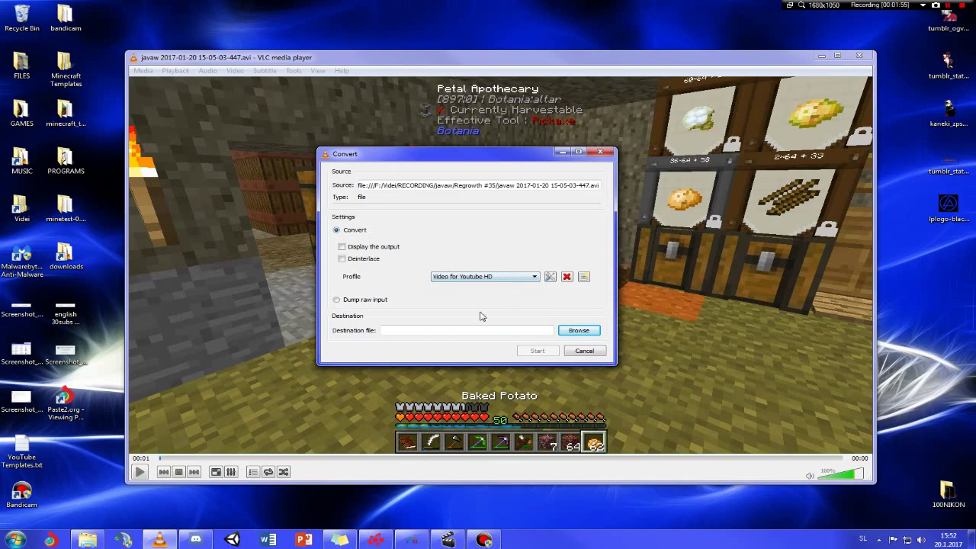
left_click(578, 330)
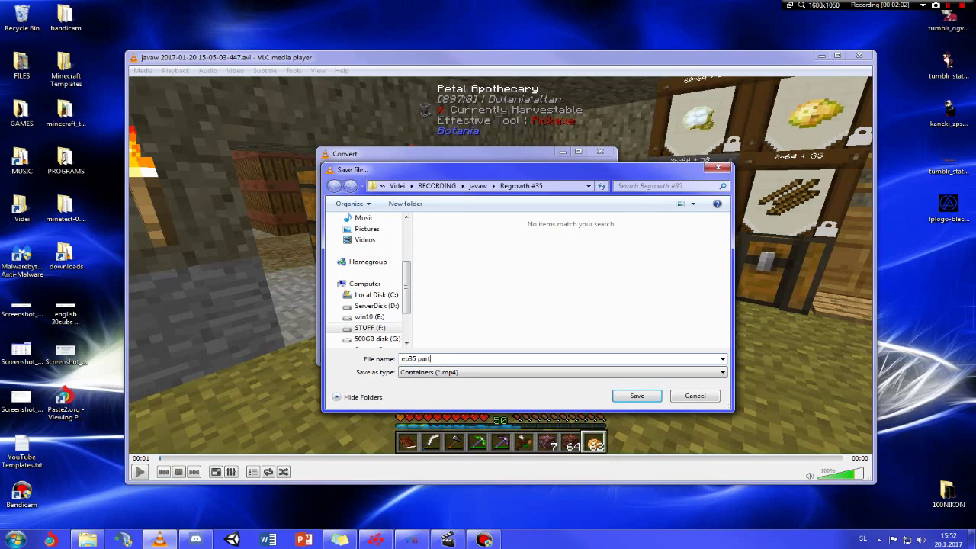
left_click(639, 396)
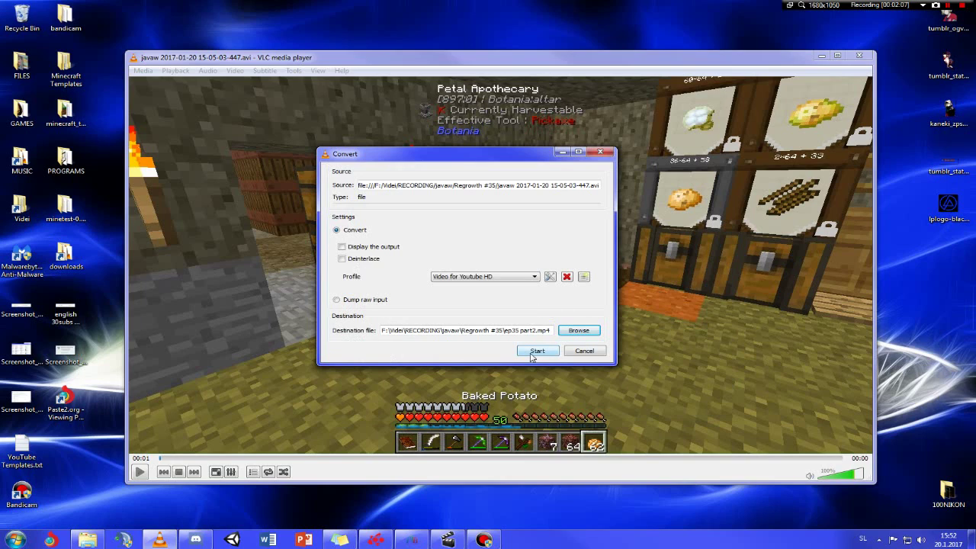
left_click(534, 353)
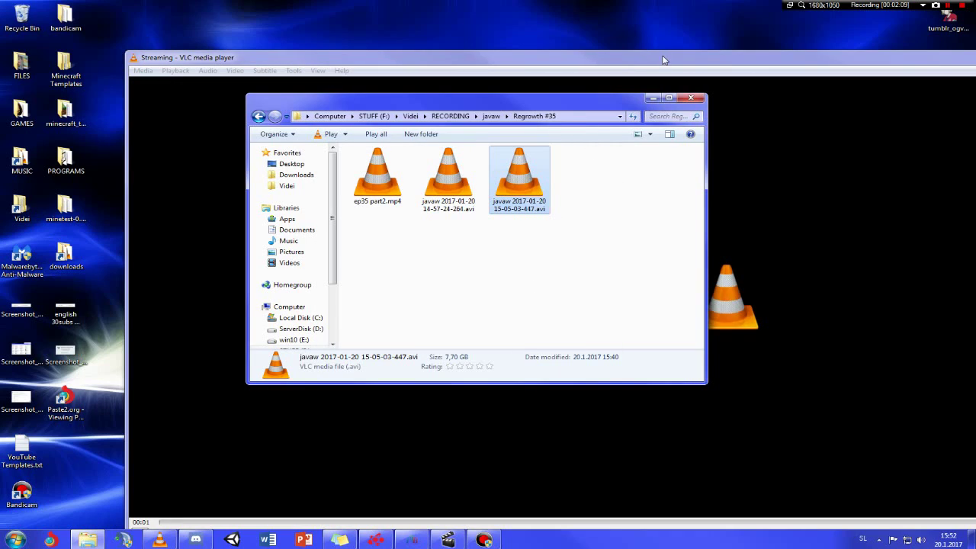
Step: Check the file details of ep35 part2.mp4 in the Regrowth #35 folder and refresh the folder view
left_click(384, 167)
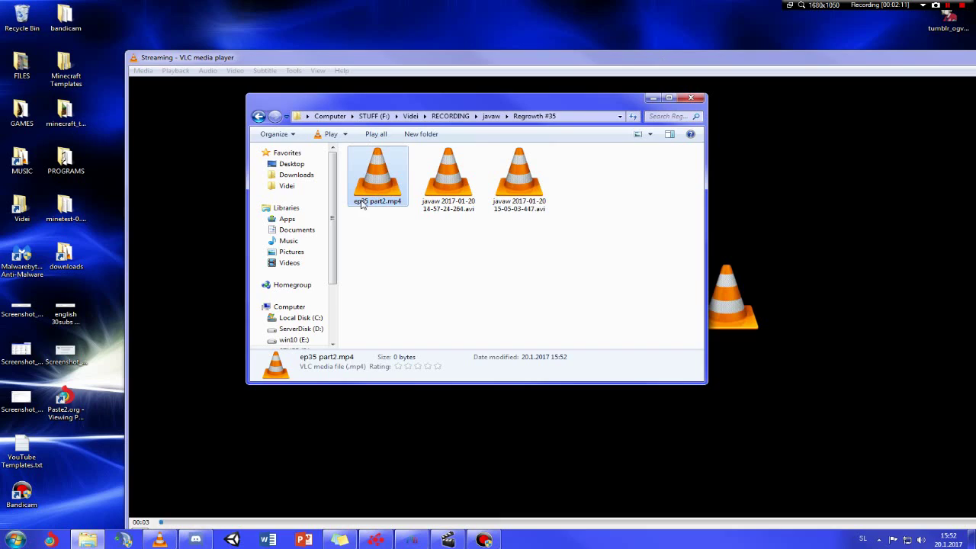
left_click(633, 117)
left_click(419, 319)
left_click(691, 97)
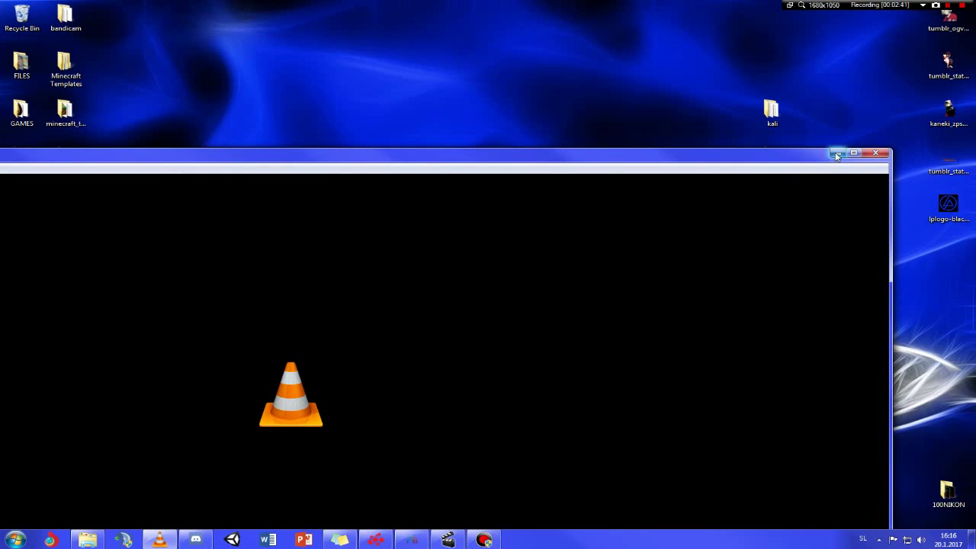
Step: Minimize VLC, bring back the Regrowth #35 folder and check the length and size of ep35 part2.mp4
left_click(837, 153)
left_click(88, 539)
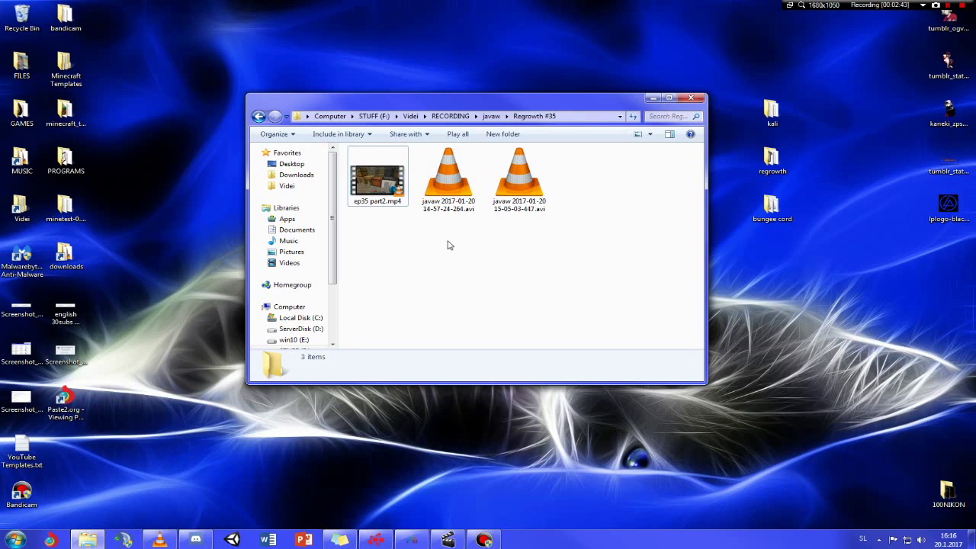
left_click(402, 197)
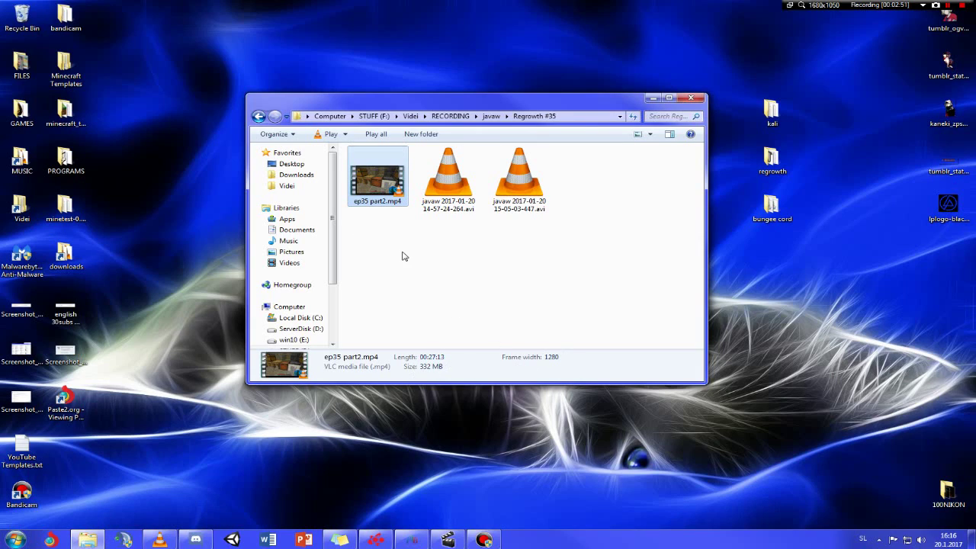
Step: Play ep35 part2.mp4 and skip to several points near its end and start to check the converted video
double_click(387, 192)
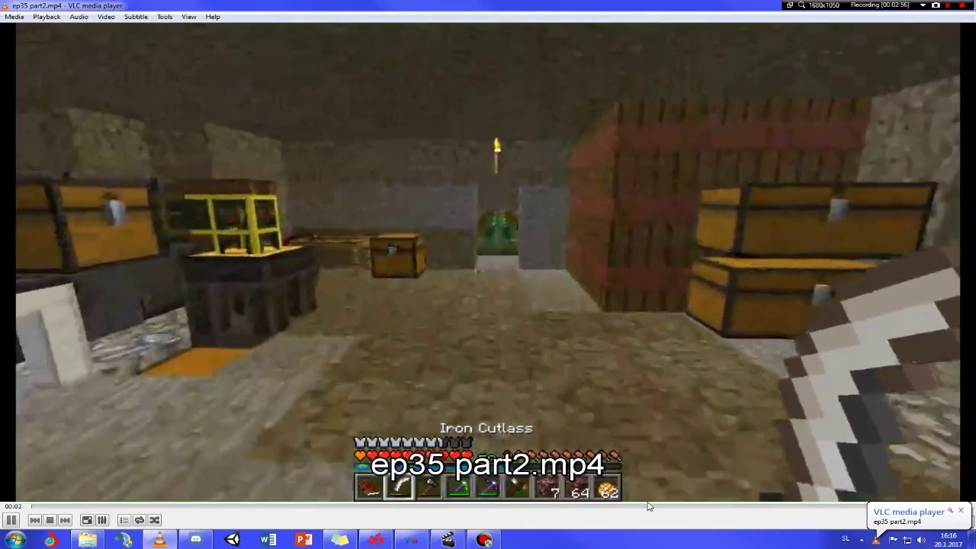
left_click(648, 506)
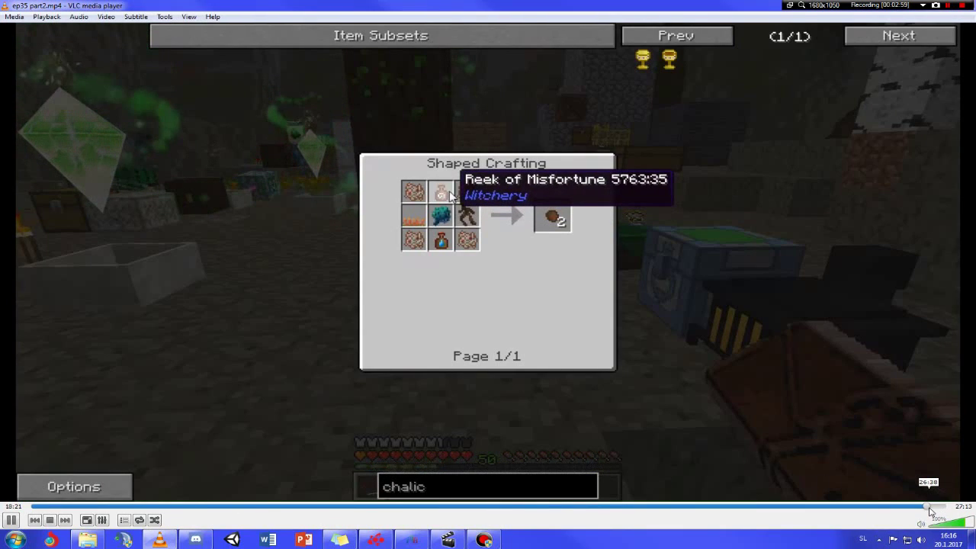
left_click(928, 506)
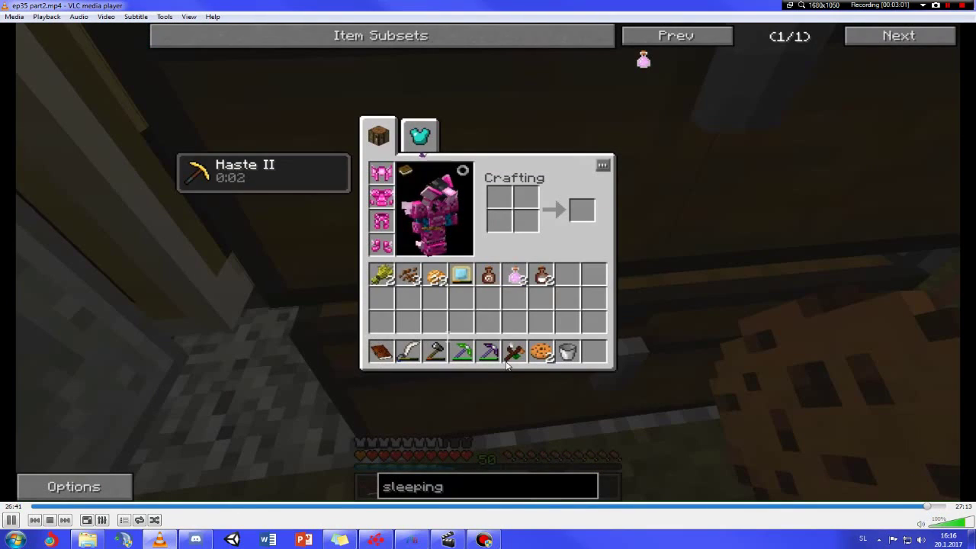
left_click(937, 505)
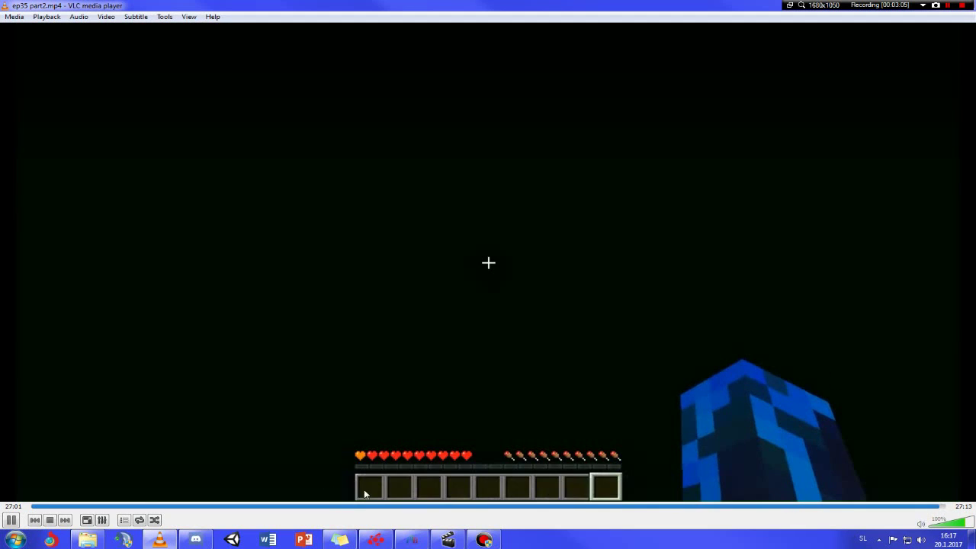
left_click(163, 506)
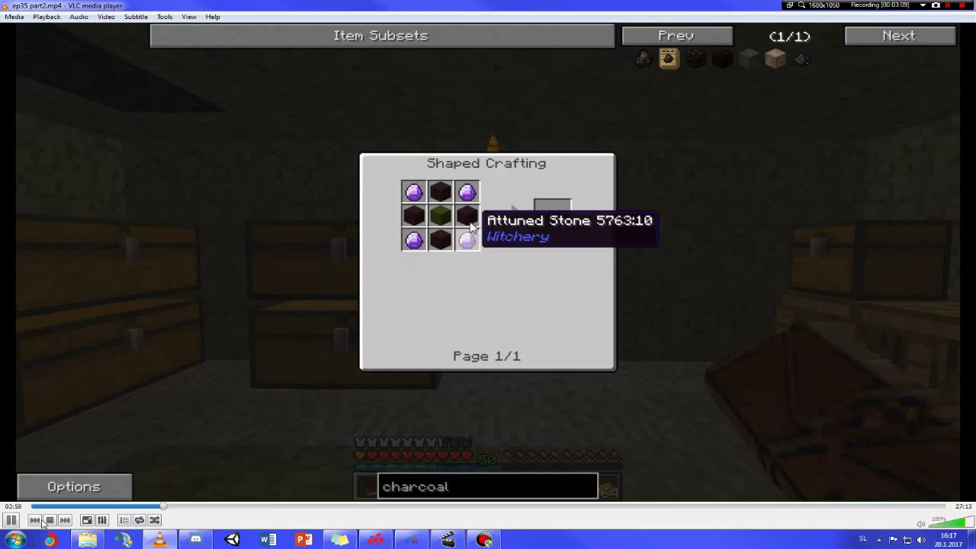
left_click(40, 505)
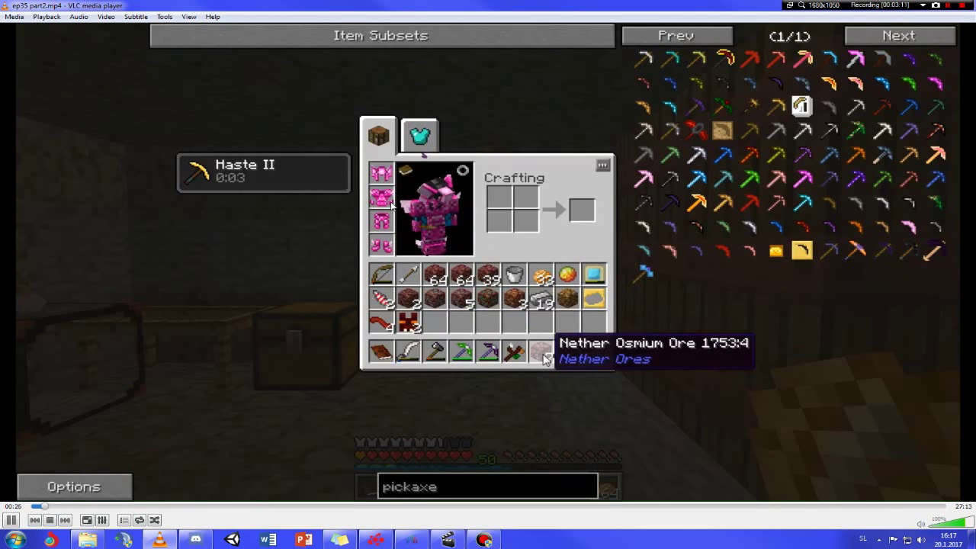
Step: Compare the video's audio tracks by switching to Track 2 - [English], pausing playback and switching to Track 1 - [English]
right_click(308, 334)
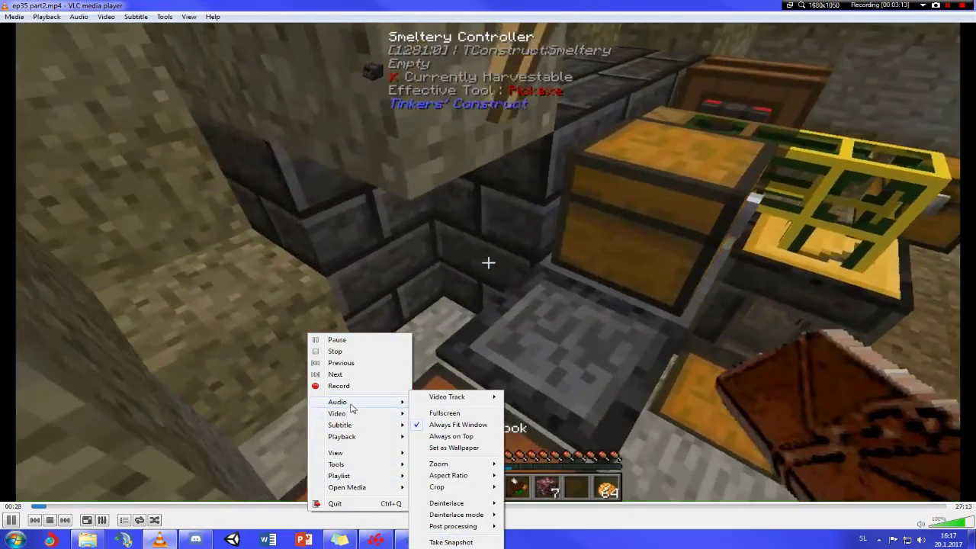
mouse_move(337, 402)
mouse_move(450, 403)
left_click(551, 428)
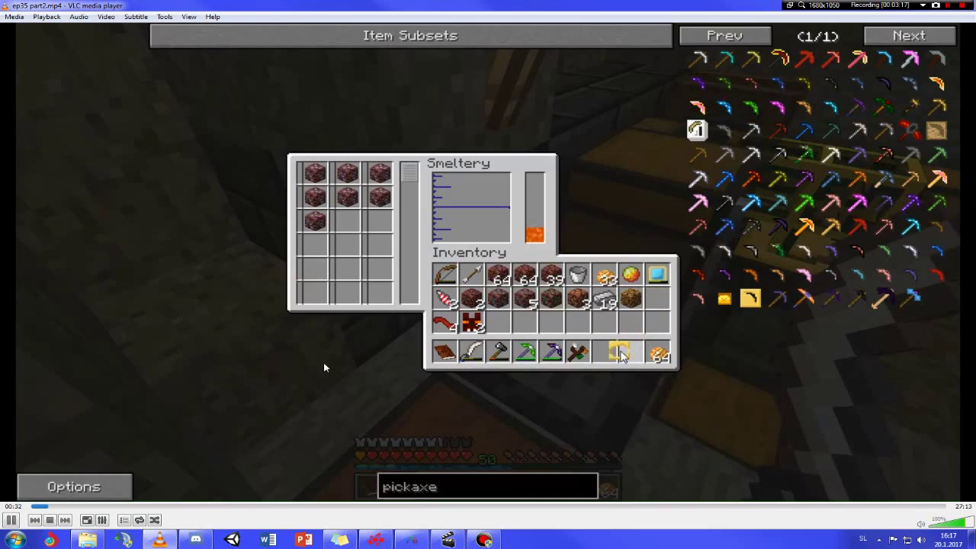
right_click(269, 397)
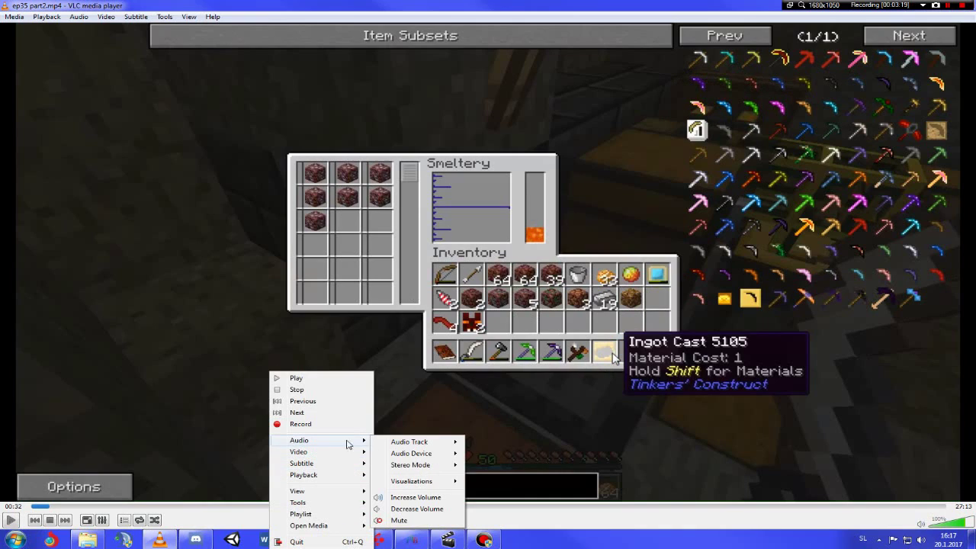
mouse_move(427, 442)
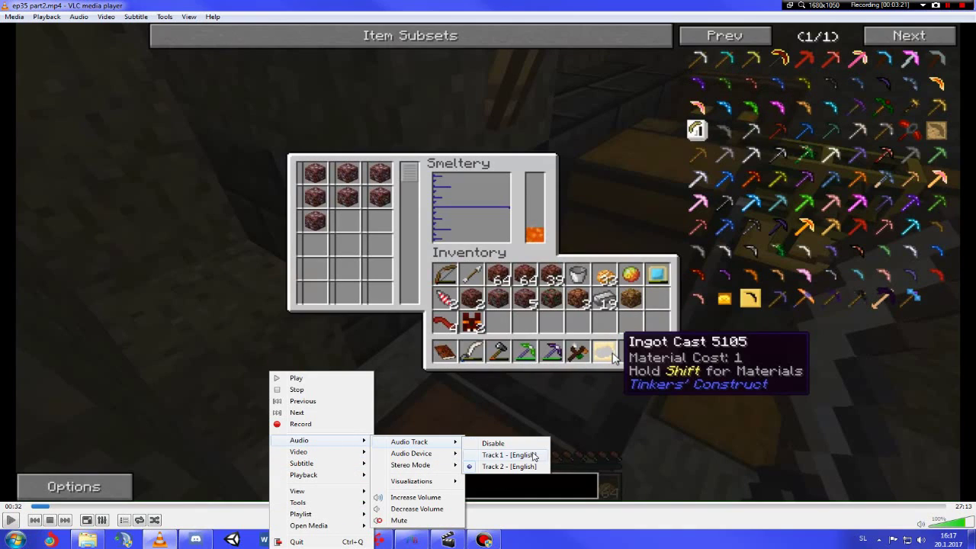
left_click(534, 456)
Step: Return to the video's beginning, lower the volume to 45%, resume playback and skip ahead to about 21:42
left_click(17, 506)
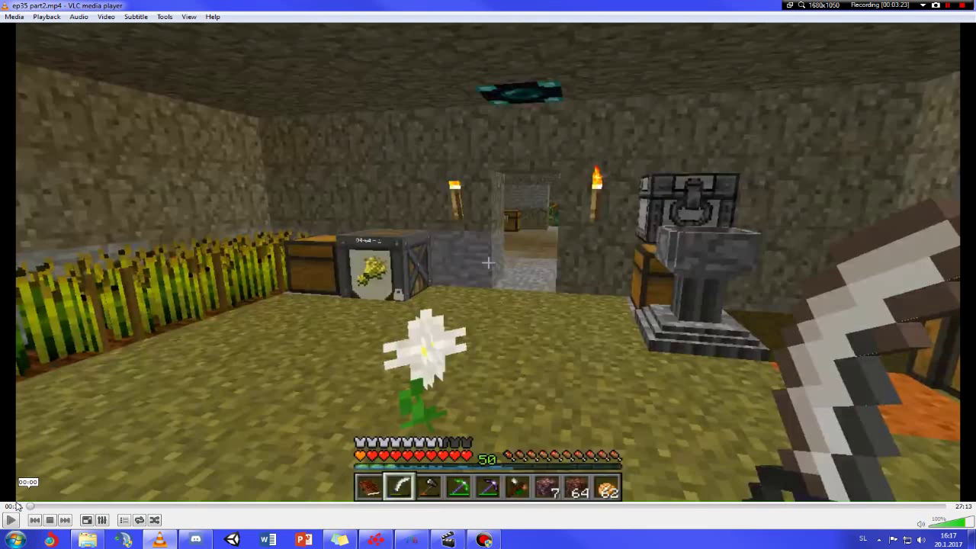
scroll(303, 389, "down", 5)
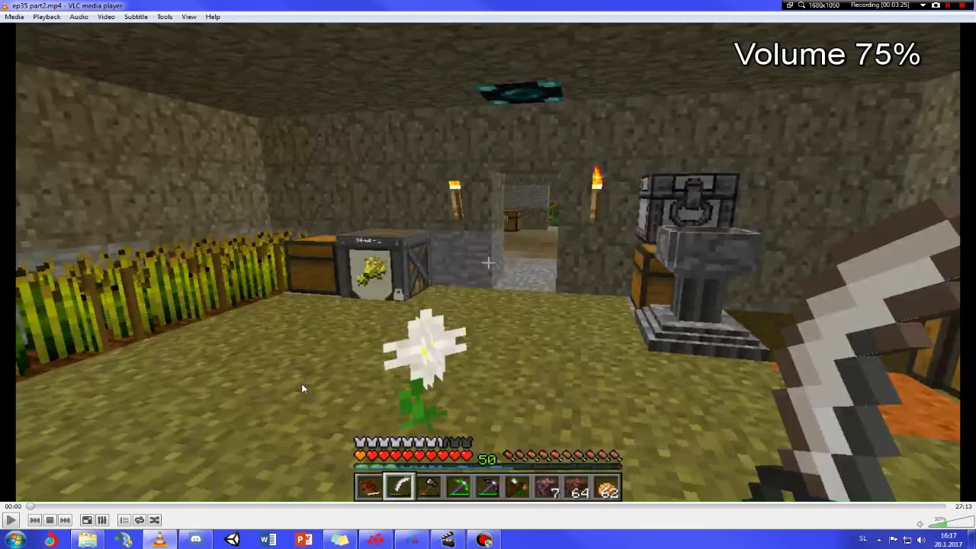
scroll(301, 389, "down", 5)
key("space")
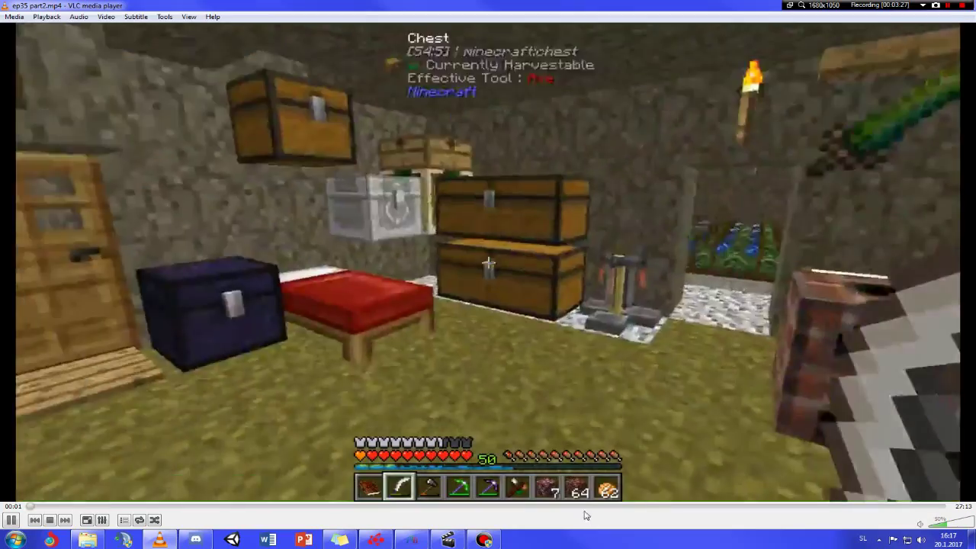
left_click_drag(585, 505, 758, 506)
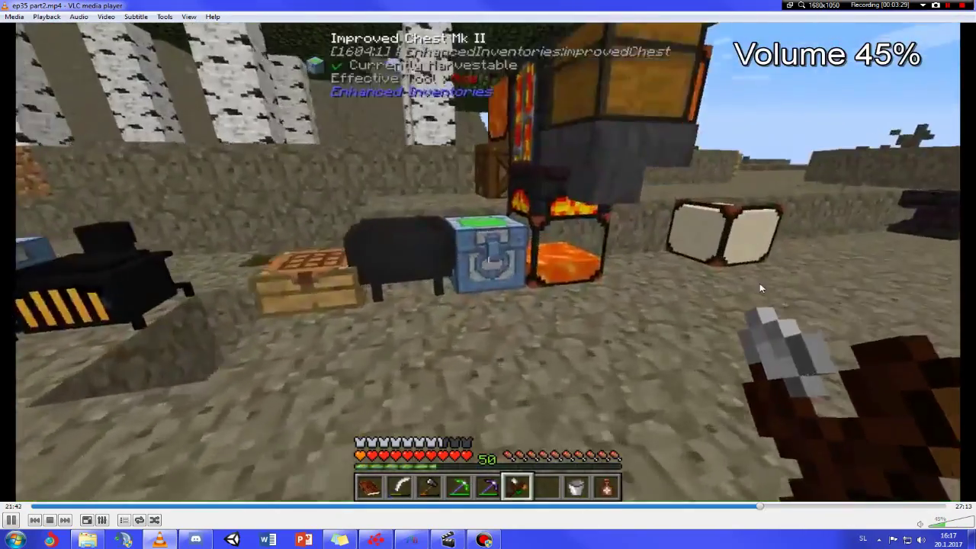